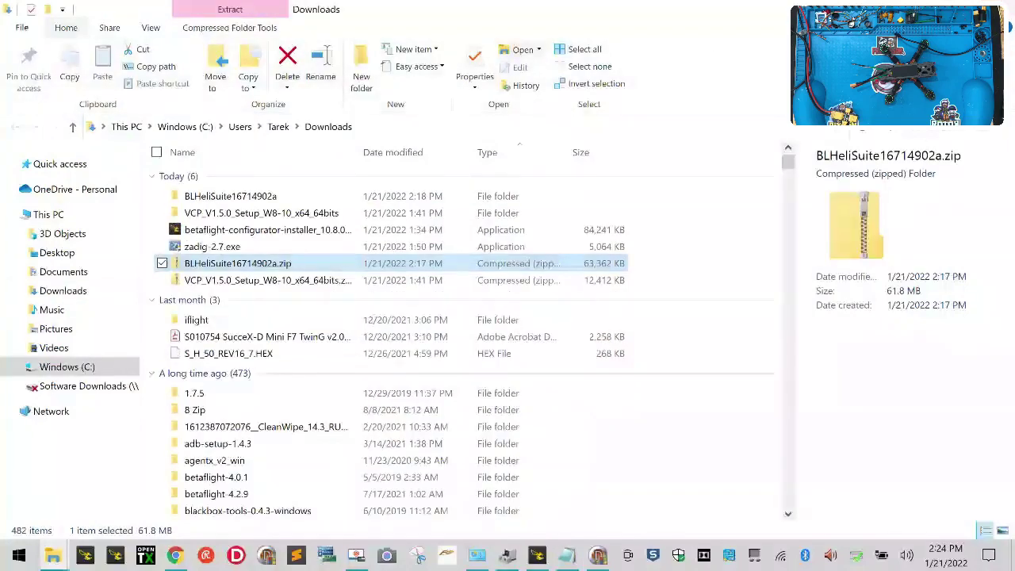
Switch to Chrome, close the two BLHeliSuite MediaFire pages and the Betaflight releases page, and switch to Betaflight Configurator.
{"action": "key", "text": "alt+Tab"}
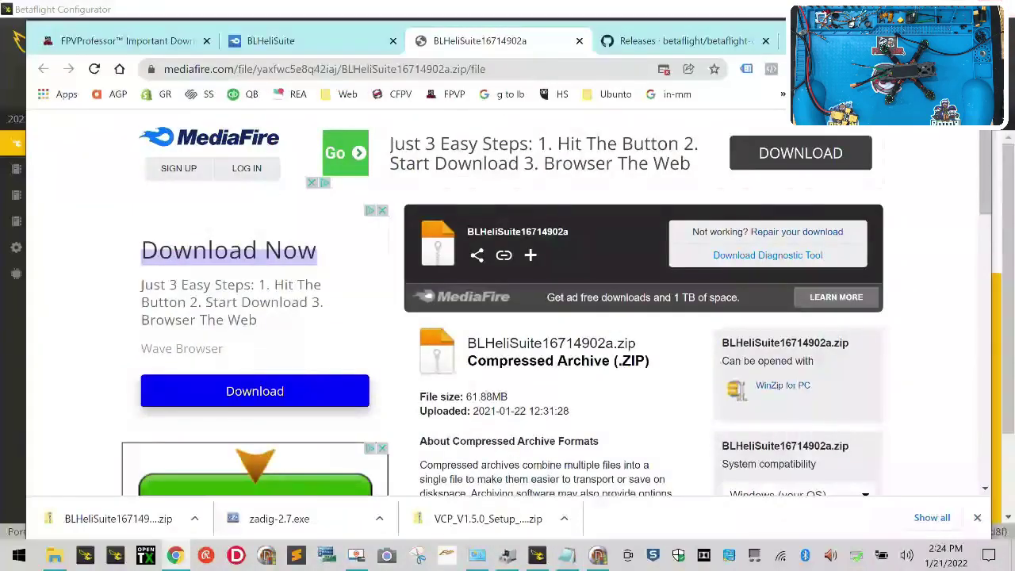
{"action": "left_click", "coordinate": [579, 42]}
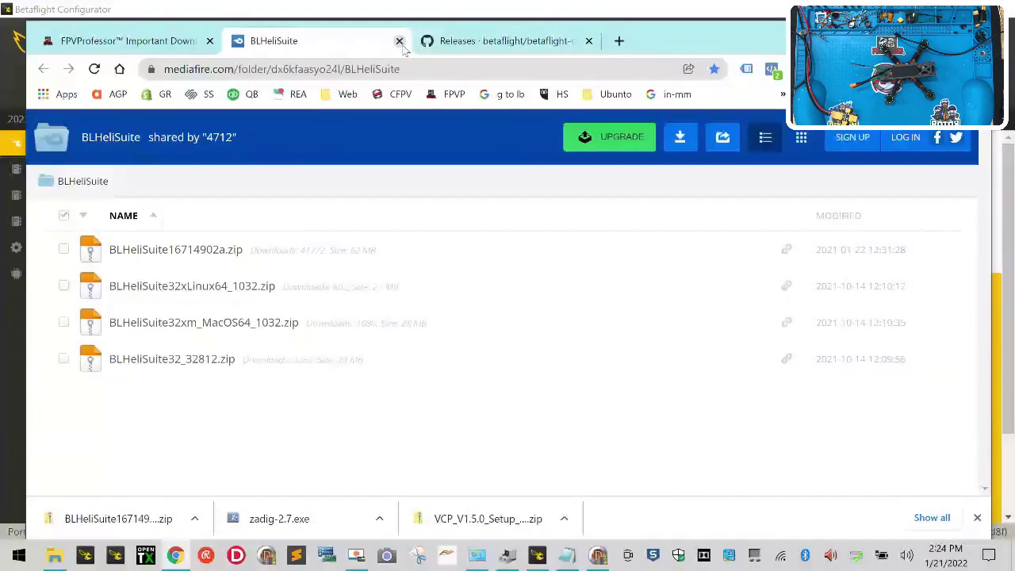
{"action": "left_click", "coordinate": [399, 41]}
{"action": "left_click", "coordinate": [402, 41]}
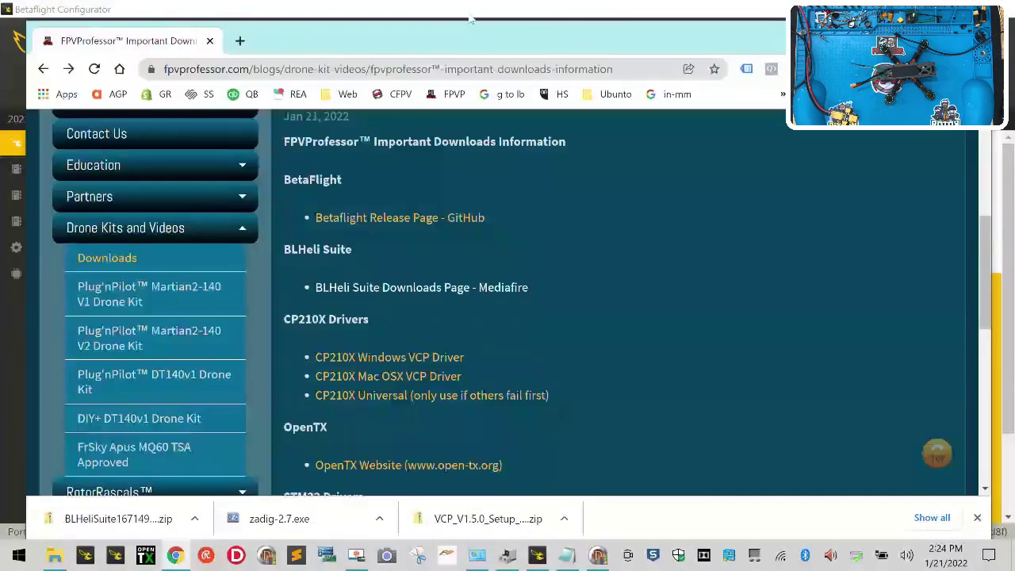
{"action": "left_click", "coordinate": [470, 14]}
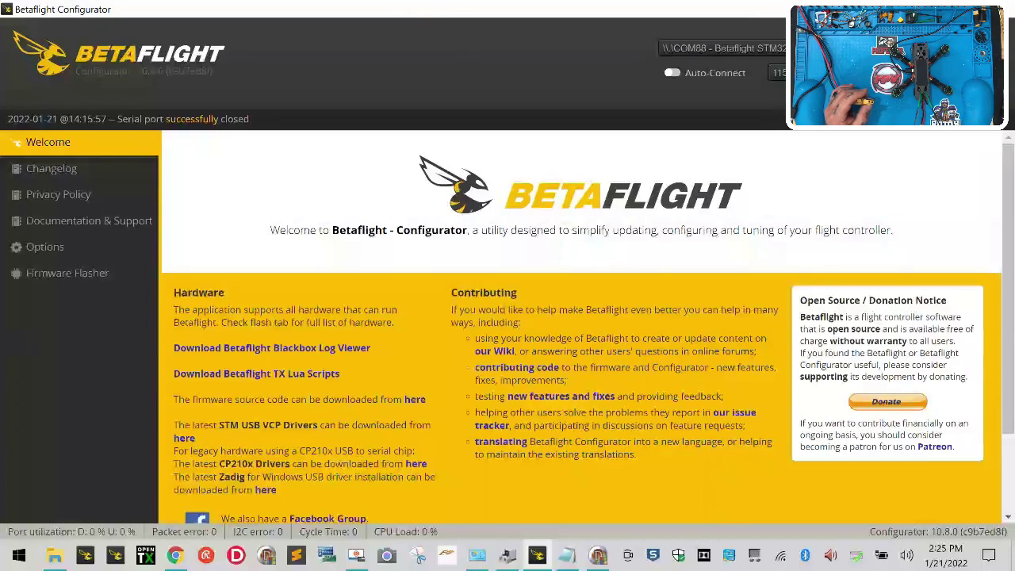
Connect to the flight controller on COM88 and calibrate its accelerometer.
{"action": "left_click", "coordinate": [980, 60]}
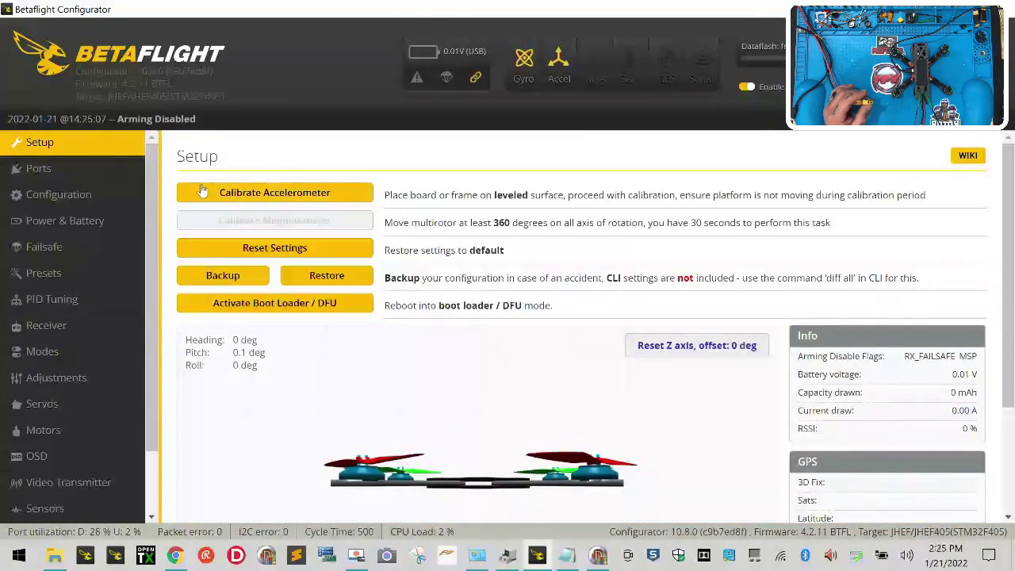
{"action": "left_click", "coordinate": [204, 192]}
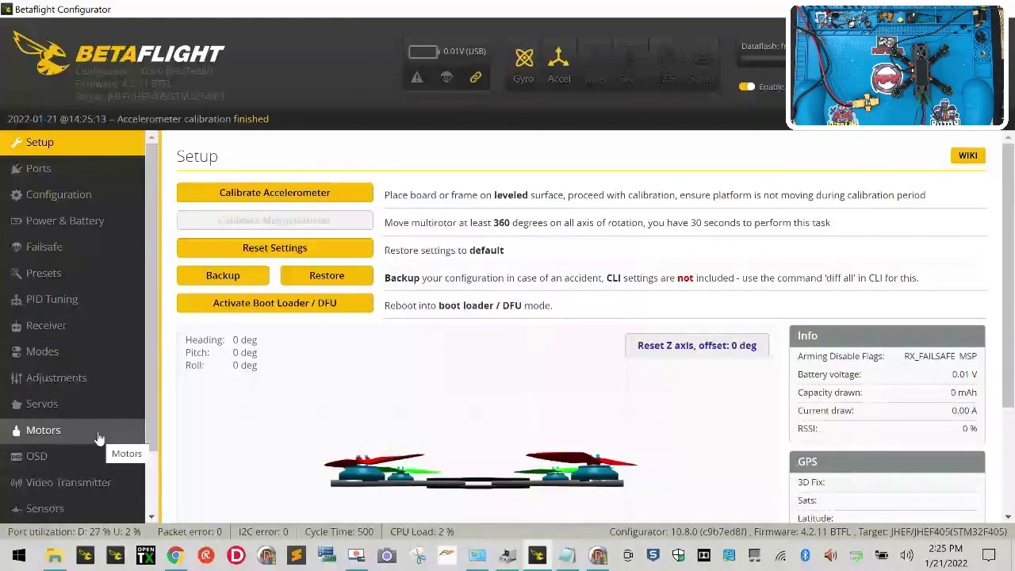
Examine the ESC/Motor Features on the Motors page and the serial port setup, returning to Motors.
{"action": "left_click", "coordinate": [43, 430]}
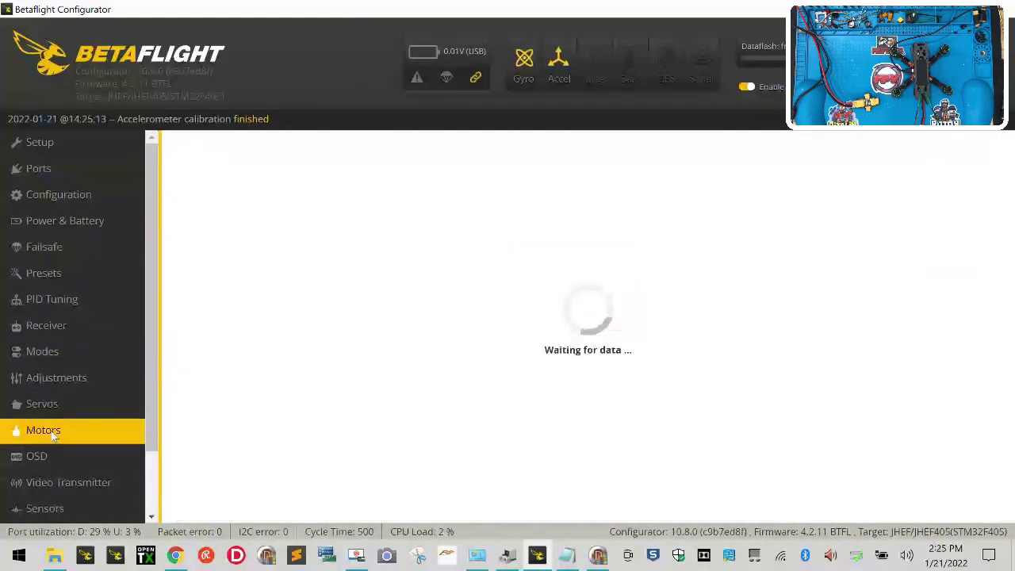
{"action": "scroll", "coordinate": [333, 397], "scroll_direction": "down", "scroll_amount": 2}
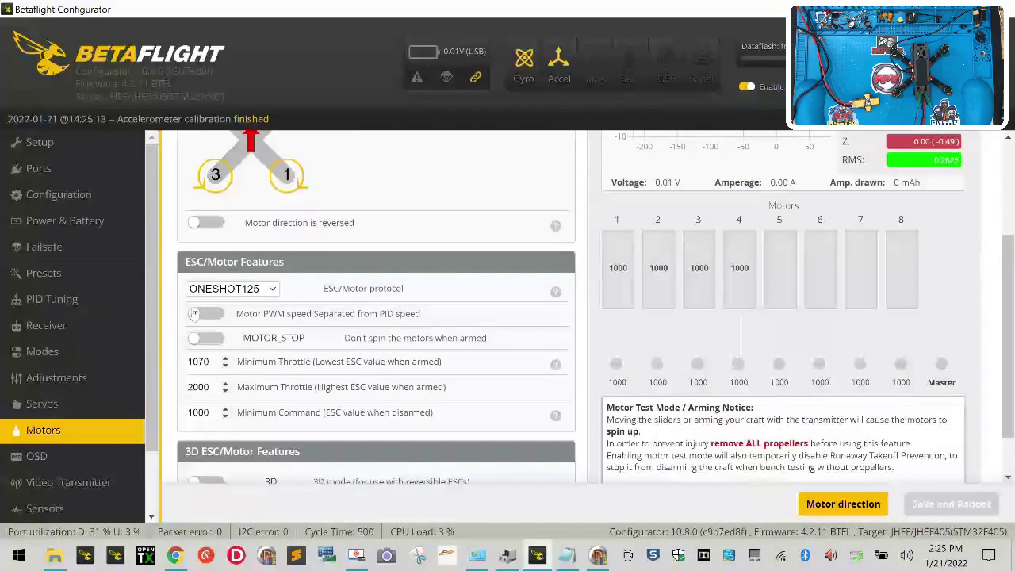
{"action": "scroll", "coordinate": [325, 373], "scroll_direction": "down", "scroll_amount": 1}
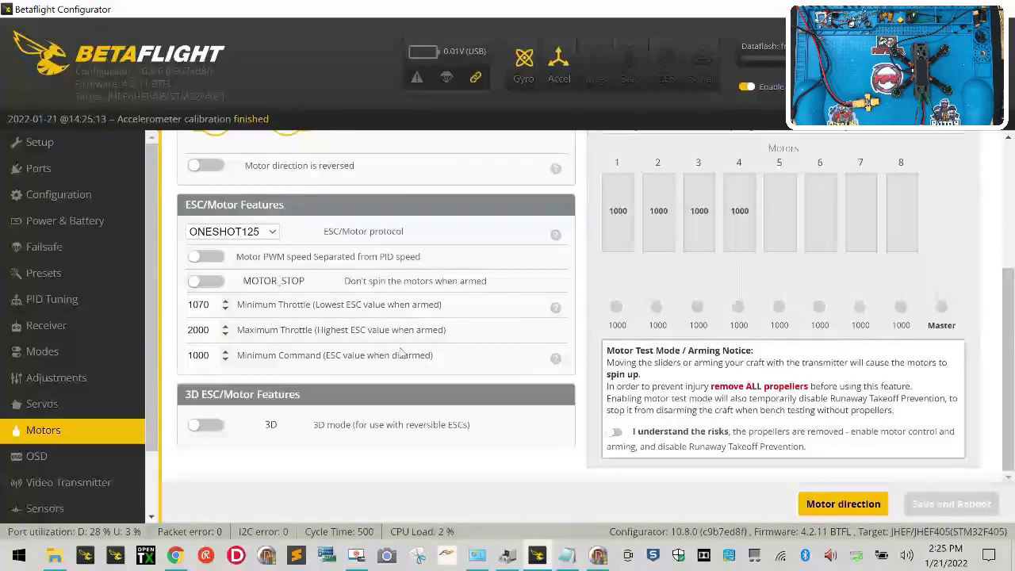
{"action": "left_click", "coordinate": [82, 168]}
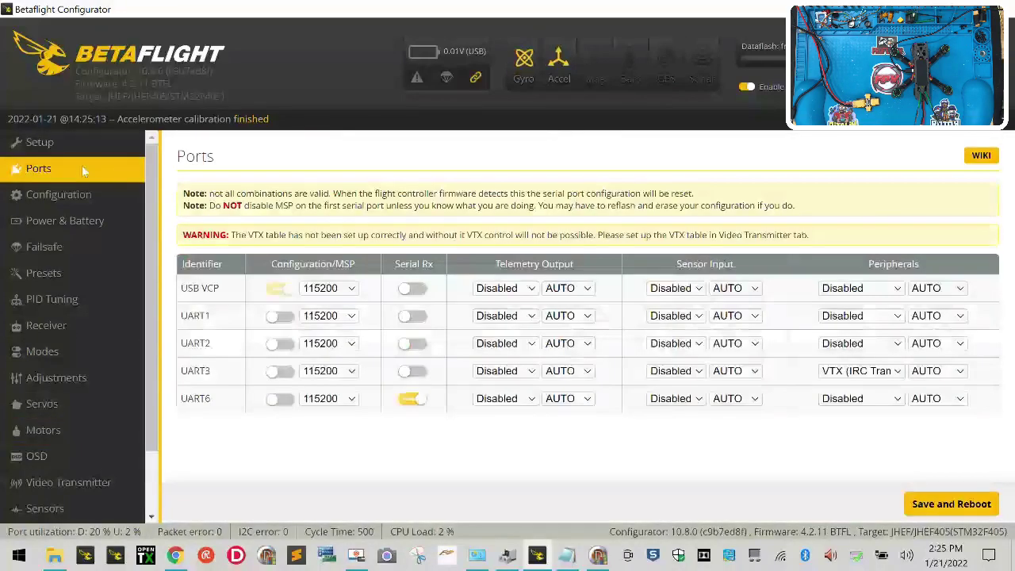
{"action": "left_click", "coordinate": [84, 428]}
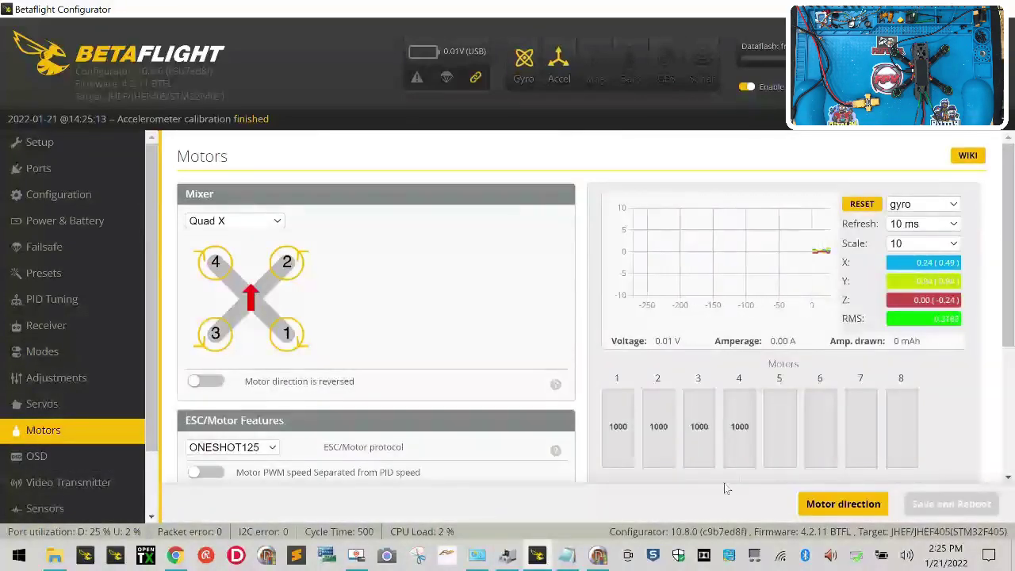
Enable motor test mode by accepting the risks, and try motor 1 at 2000 before returning it to 1000.
{"action": "scroll", "coordinate": [725, 488], "scroll_direction": "down", "scroll_amount": 3}
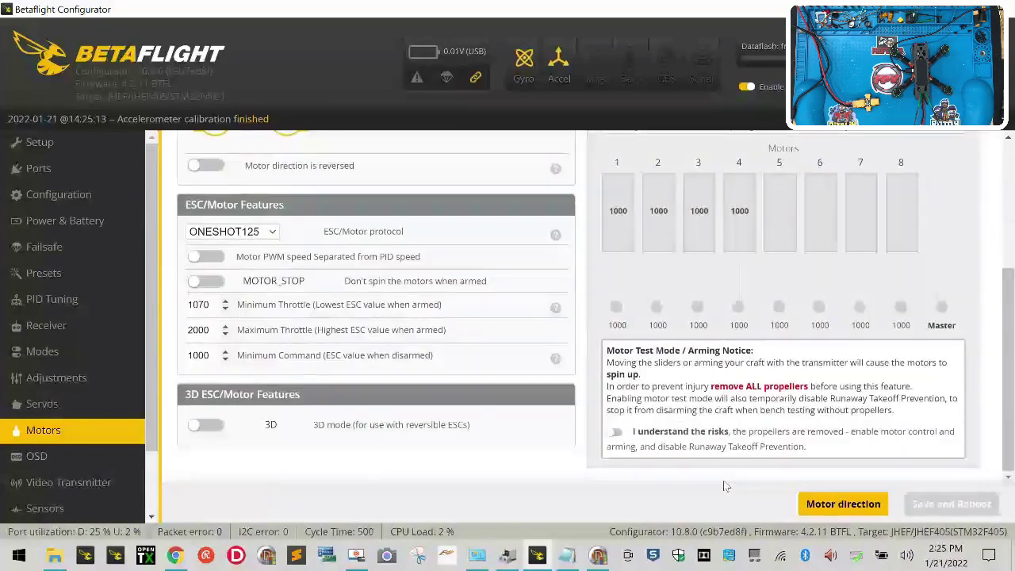
{"action": "left_click", "coordinate": [616, 434]}
{"action": "left_click_drag", "start_coordinate": [617, 307], "coordinate": [616, 262]}
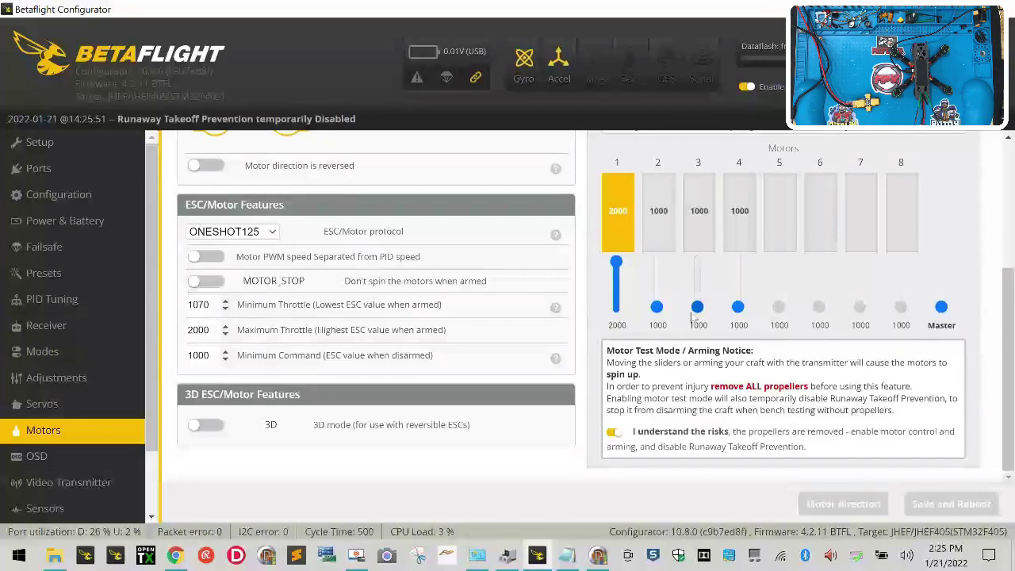
{"action": "left_click_drag", "start_coordinate": [617, 261], "coordinate": [618, 308]}
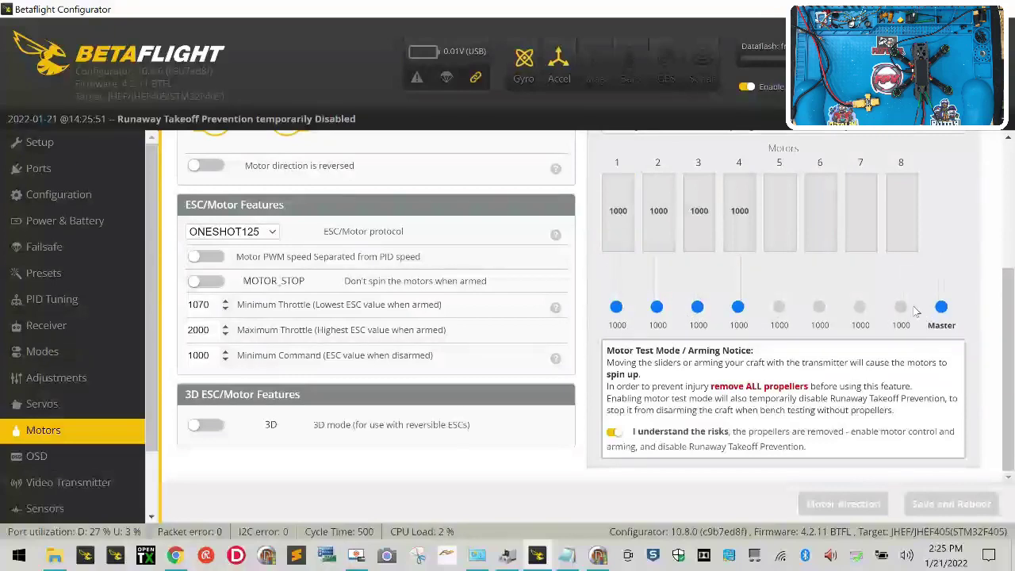
Calibrate the ESCs by raising all motors to 2000 with the Master slider, lowering them to 1000, and disabling motor test mode.
{"action": "left_click_drag", "start_coordinate": [941, 306], "coordinate": [948, 240]}
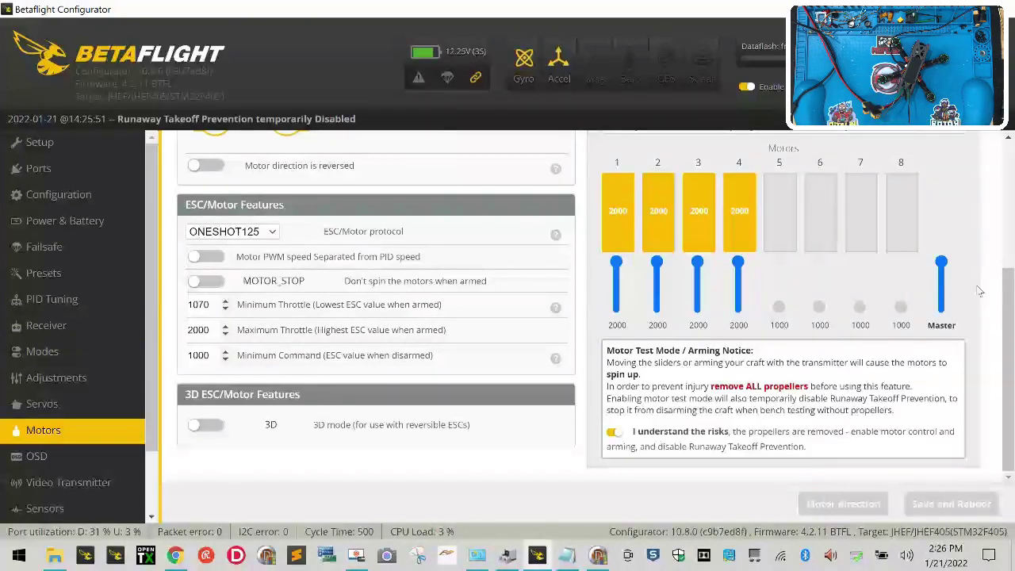
{"action": "left_click_drag", "start_coordinate": [942, 263], "coordinate": [941, 307]}
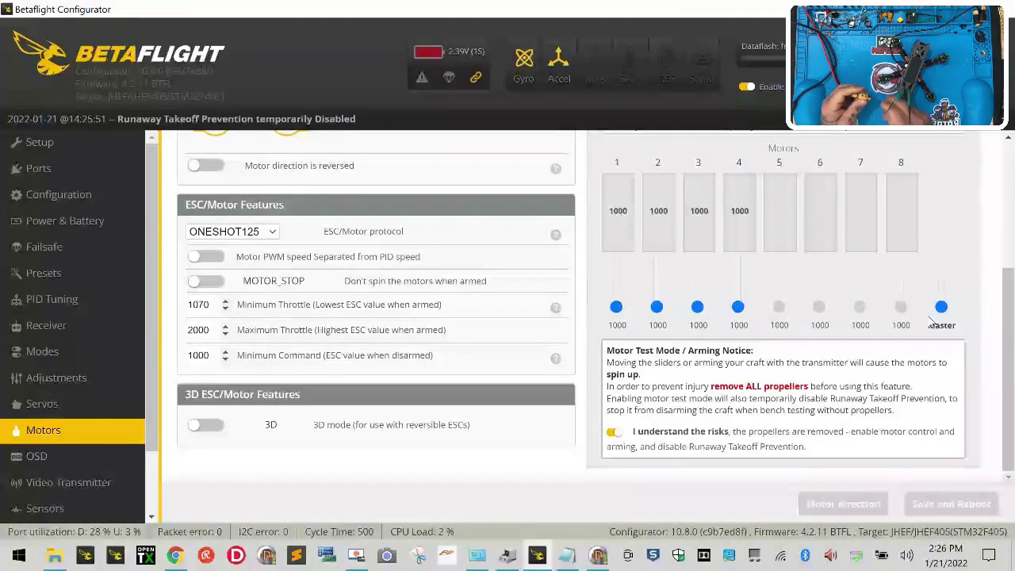
{"action": "left_click", "coordinate": [616, 434]}
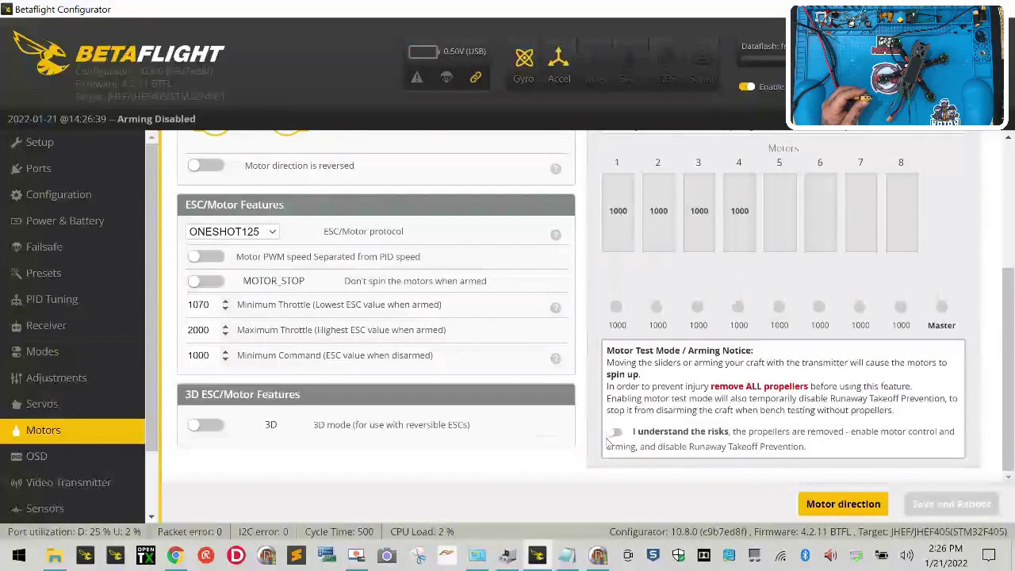
Repeat the ESC calibration: re-enable motor test mode, set Master to 2000, return it to 1000, and disable test mode.
{"action": "left_click", "coordinate": [616, 433]}
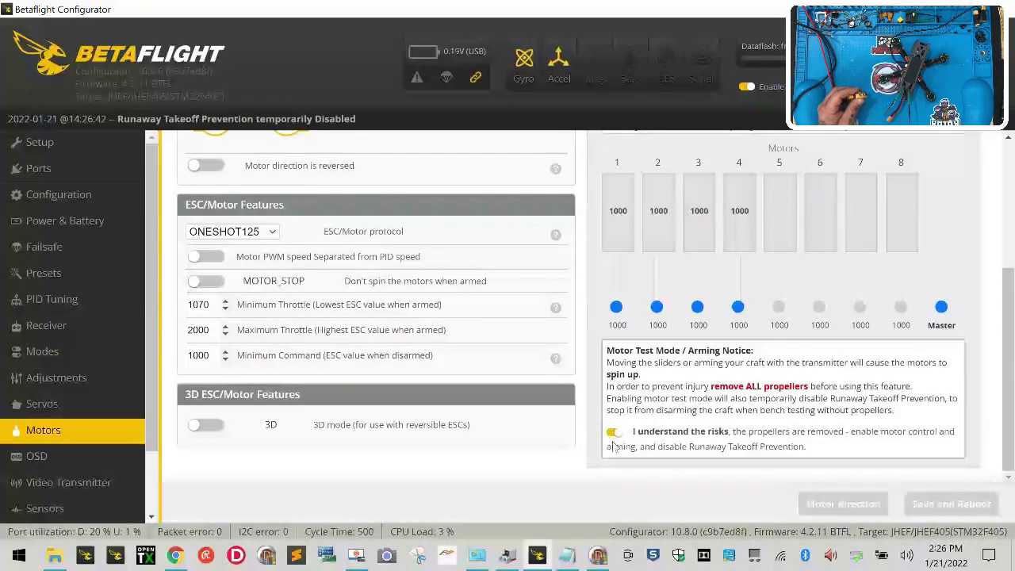
{"action": "left_click_drag", "start_coordinate": [942, 308], "coordinate": [952, 260]}
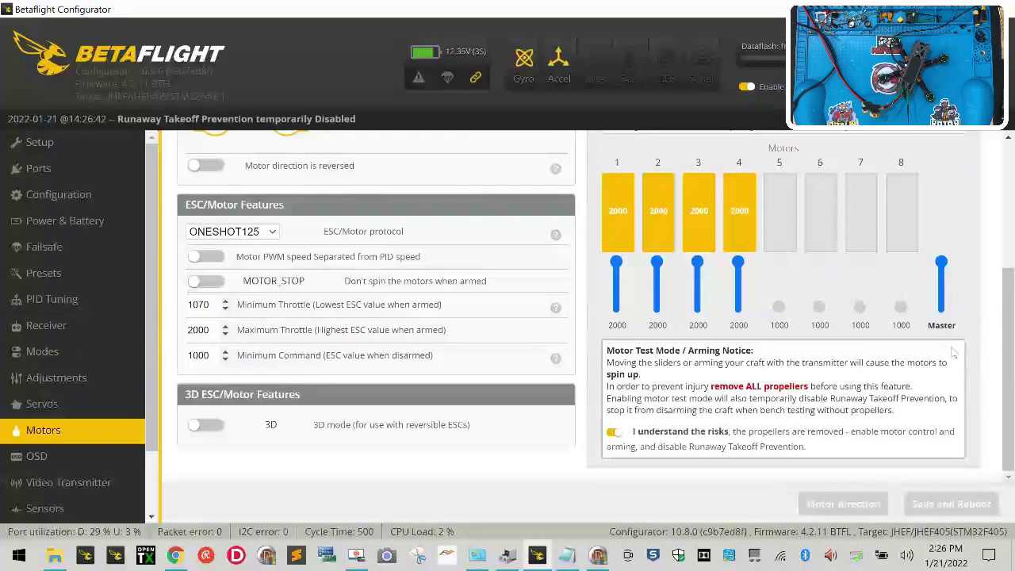
{"action": "left_click_drag", "start_coordinate": [946, 292], "coordinate": [948, 333]}
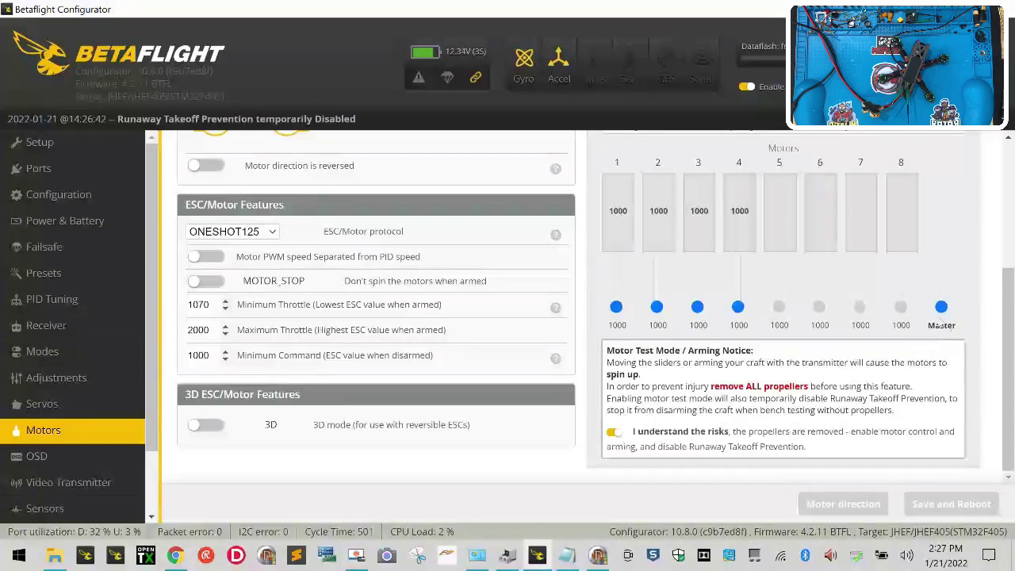
{"action": "left_click", "coordinate": [617, 433]}
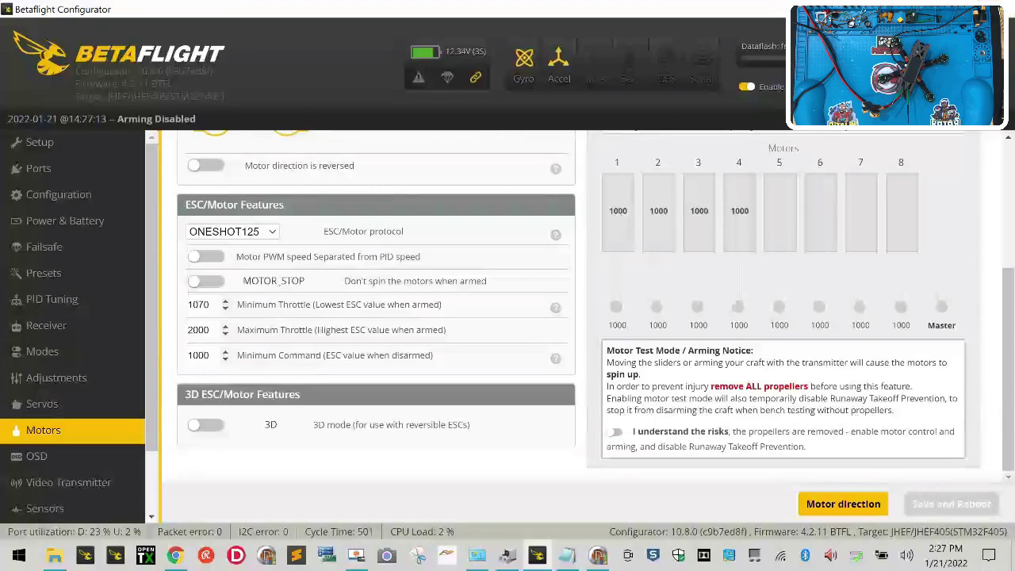
Disconnect the flight controller from Betaflight, switch to BLHeliSuite, and read and check the setup of all four ESCs.
{"action": "left_click", "coordinate": [987, 48]}
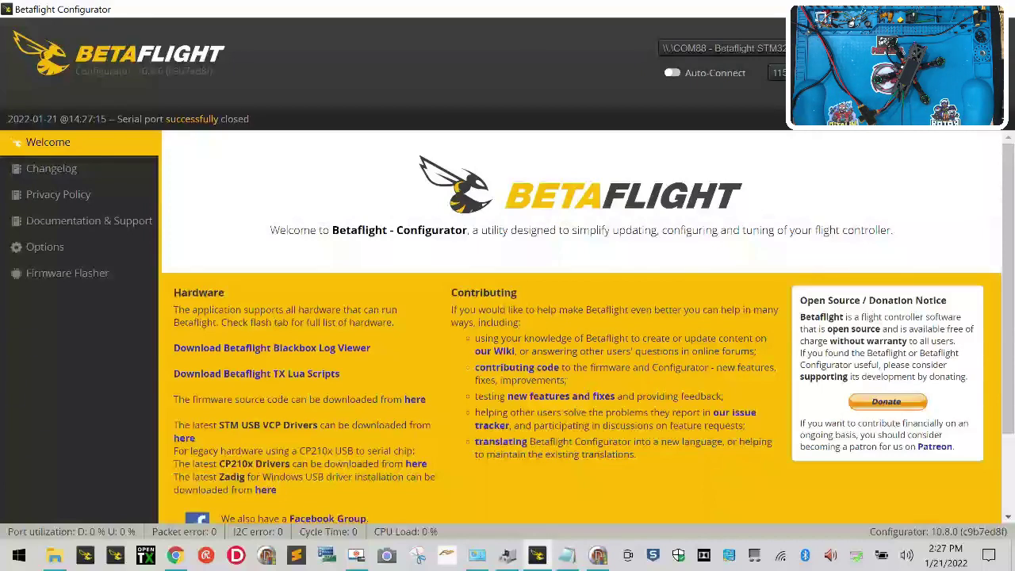
{"action": "left_click", "coordinate": [598, 555]}
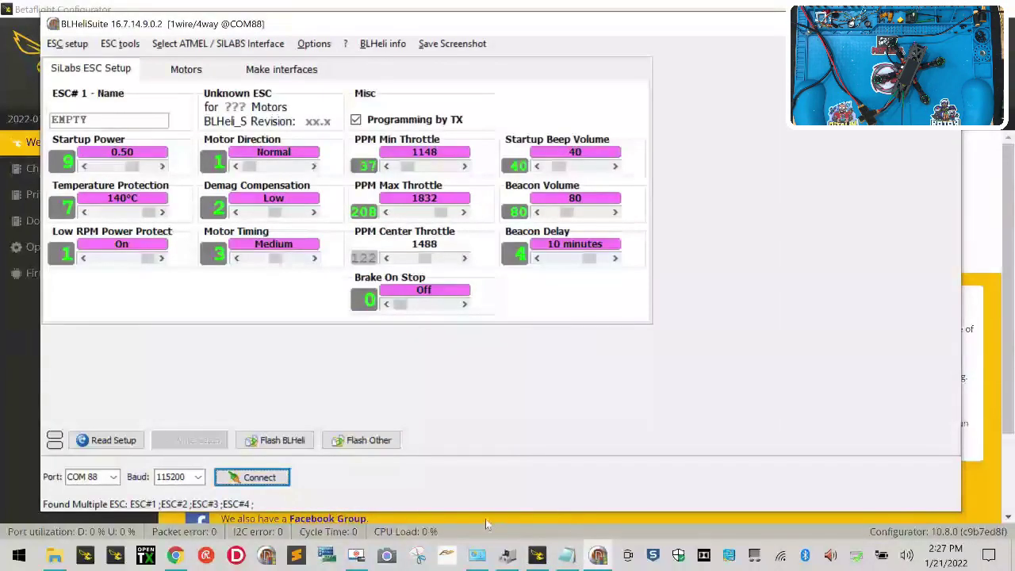
{"action": "left_click", "coordinate": [119, 442]}
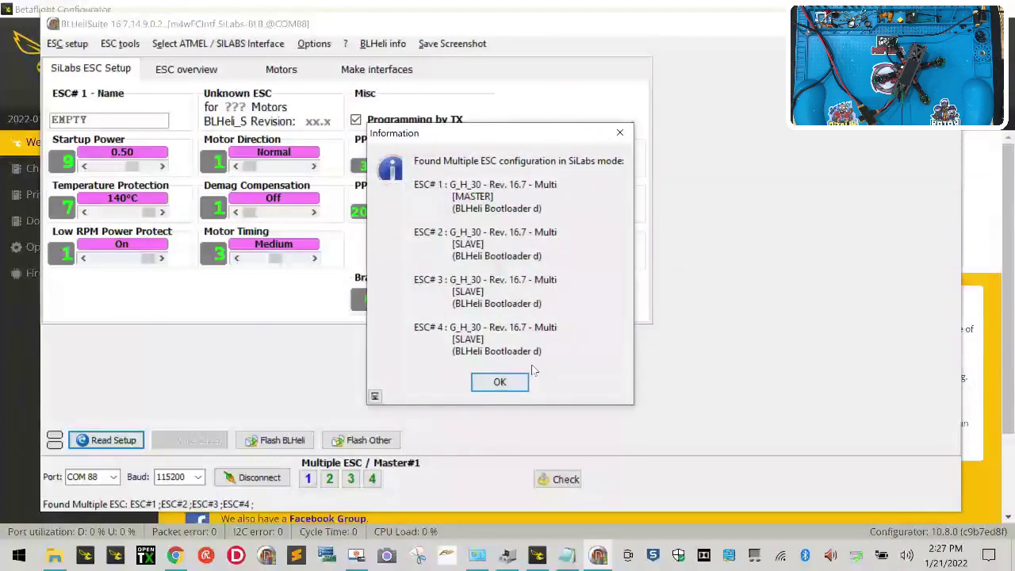
{"action": "left_click", "coordinate": [499, 383]}
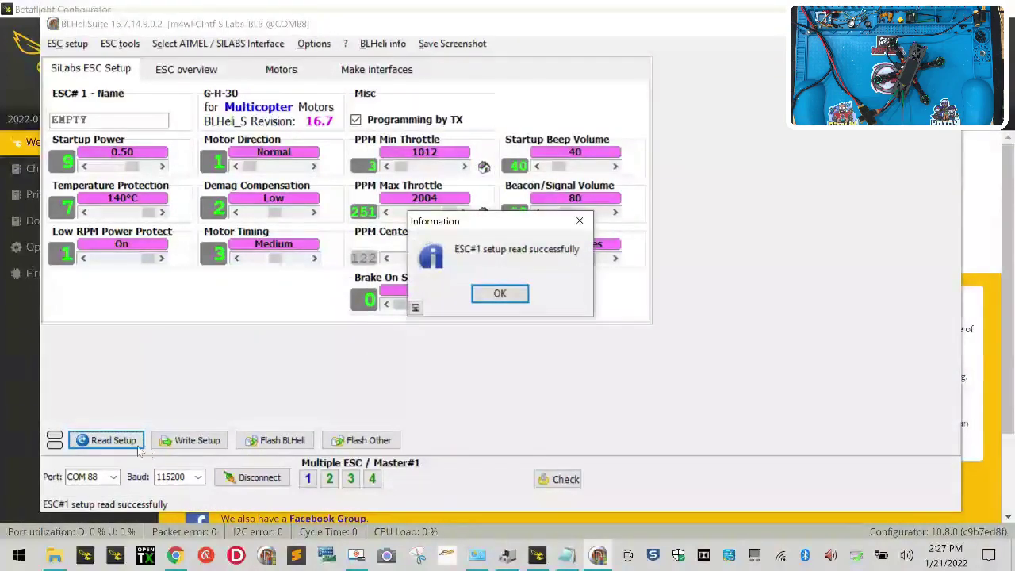
{"action": "left_click", "coordinate": [500, 293]}
{"action": "left_click", "coordinate": [559, 478]}
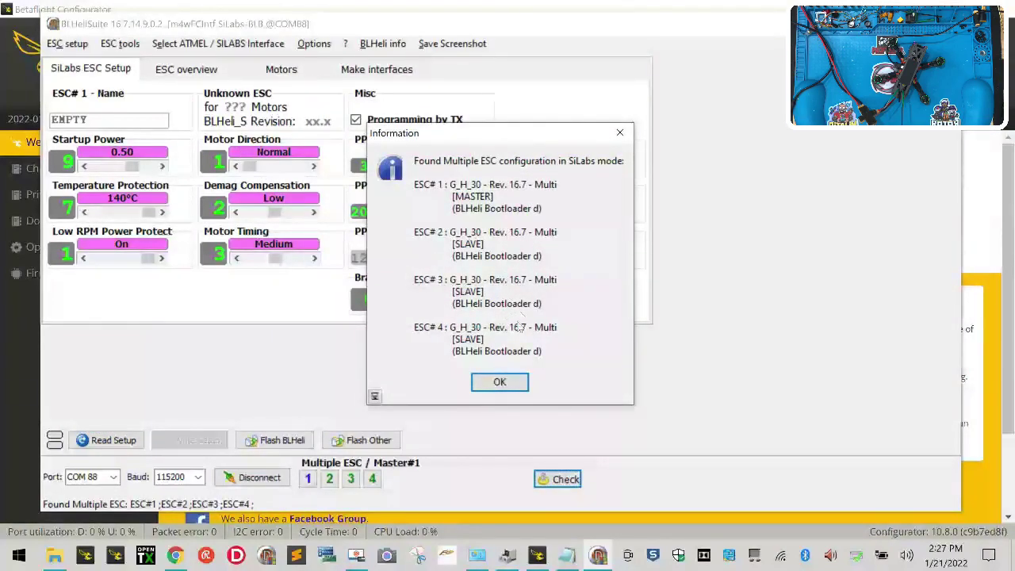
{"action": "left_click", "coordinate": [621, 133]}
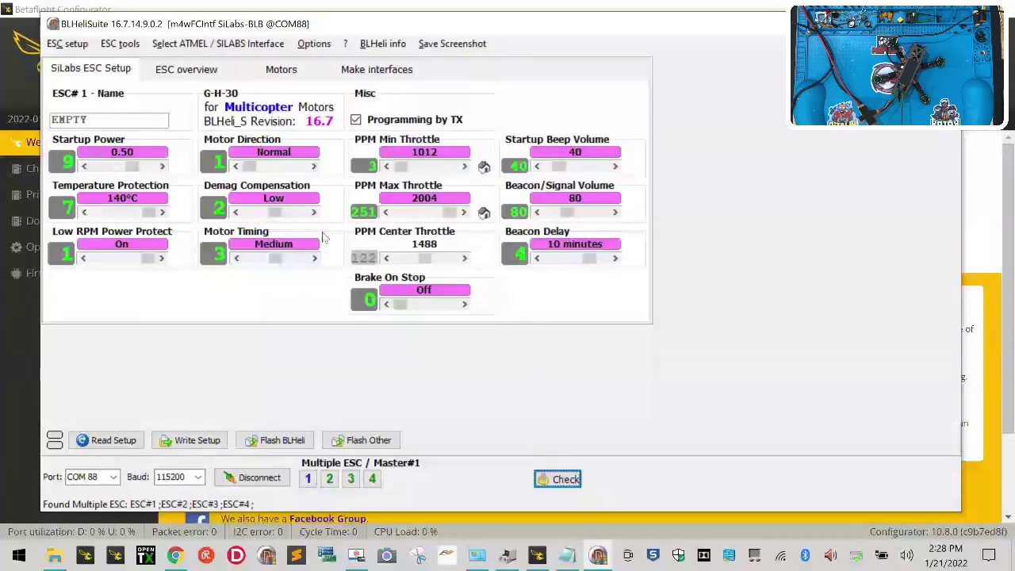
Examine the PPM Min Throttle and PPM Max Throttle values of ESCs 1 through 4 one at a time.
{"action": "mouse_move", "coordinate": [323, 236]}
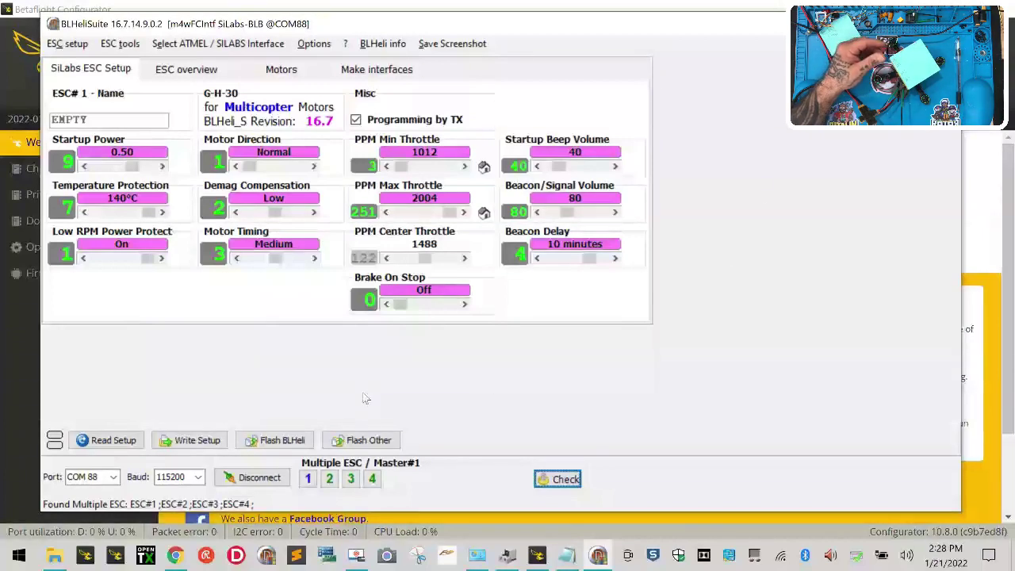
{"action": "left_click", "coordinate": [308, 479]}
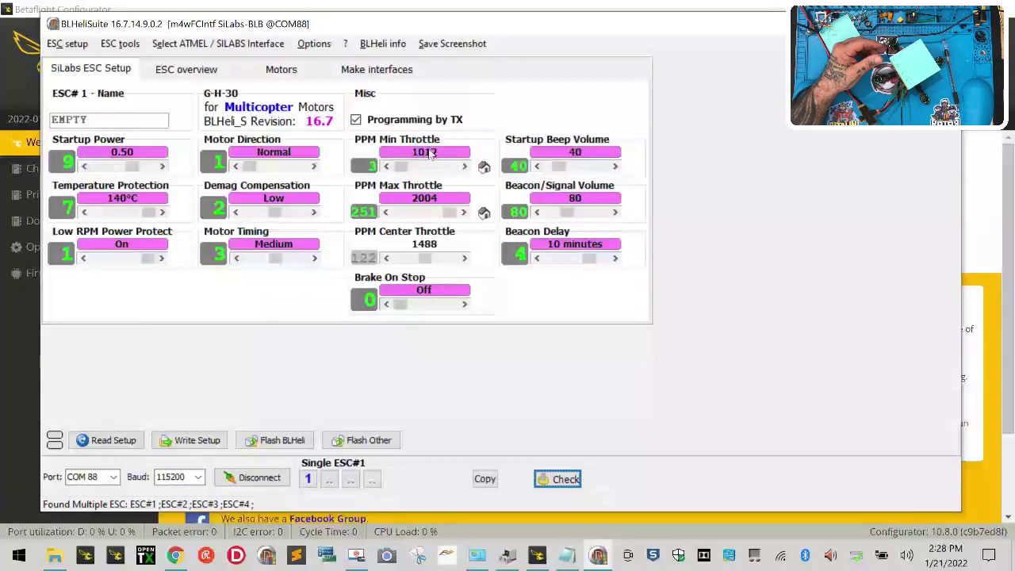
{"action": "mouse_move", "coordinate": [389, 188]}
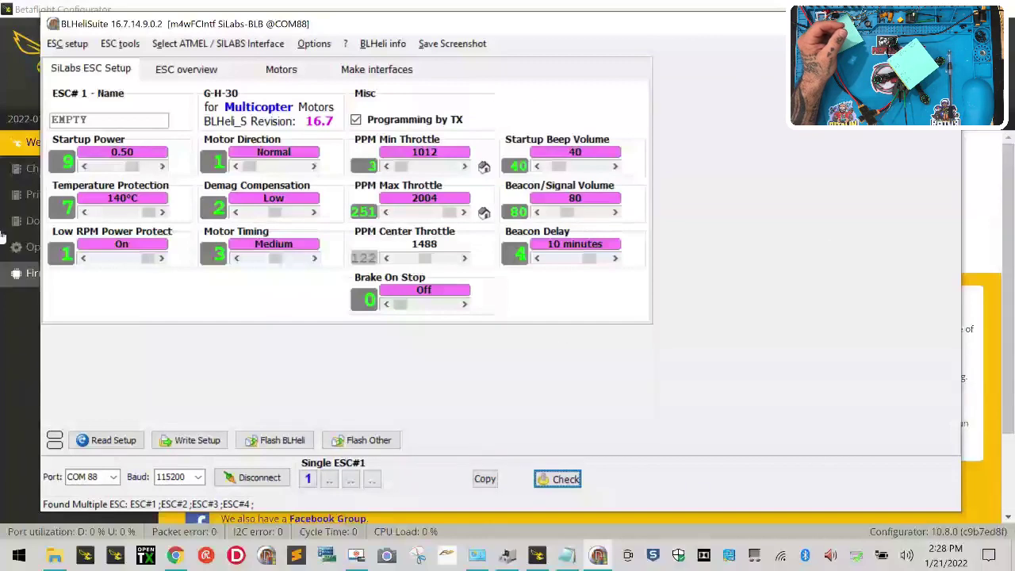
{"action": "left_click", "coordinate": [330, 479]}
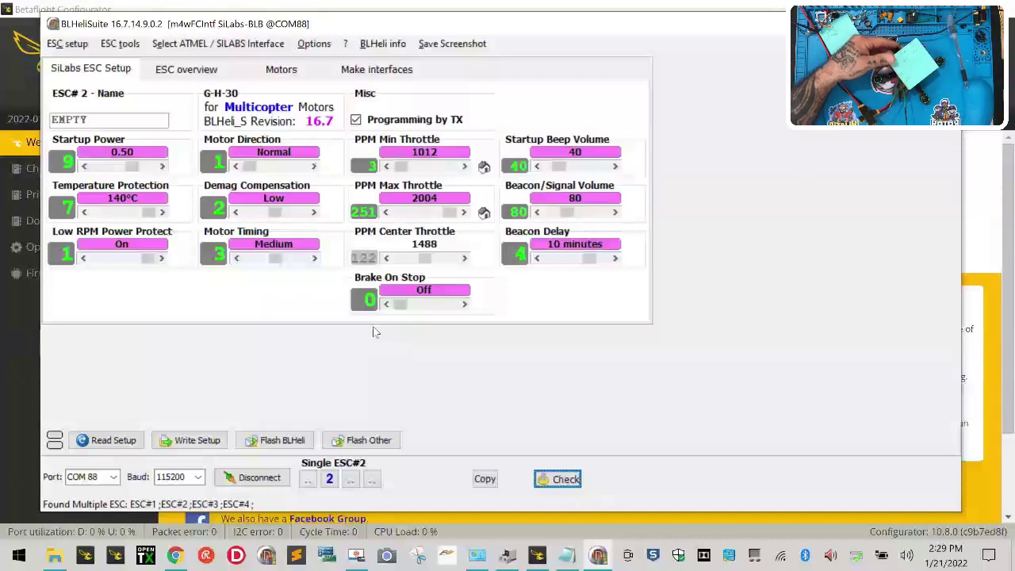
{"action": "left_click", "coordinate": [351, 479]}
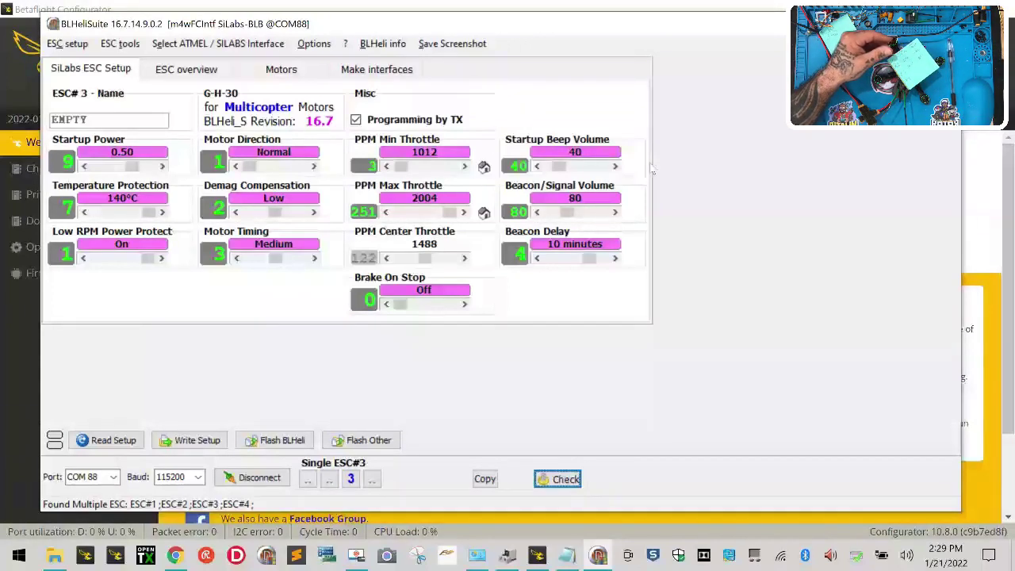
{"action": "left_click", "coordinate": [374, 483]}
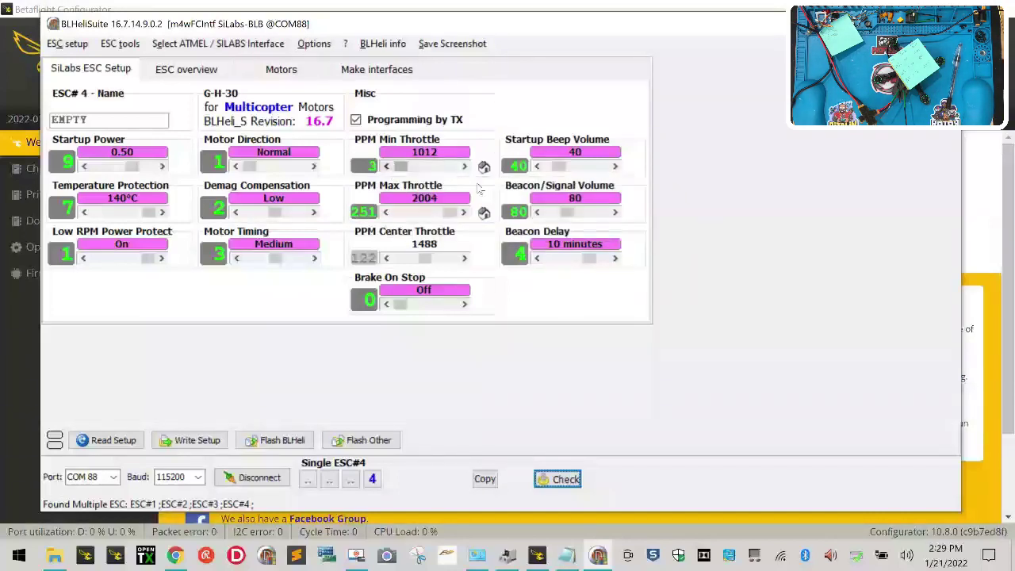
{"action": "mouse_move", "coordinate": [407, 153]}
{"action": "mouse_move", "coordinate": [386, 212]}
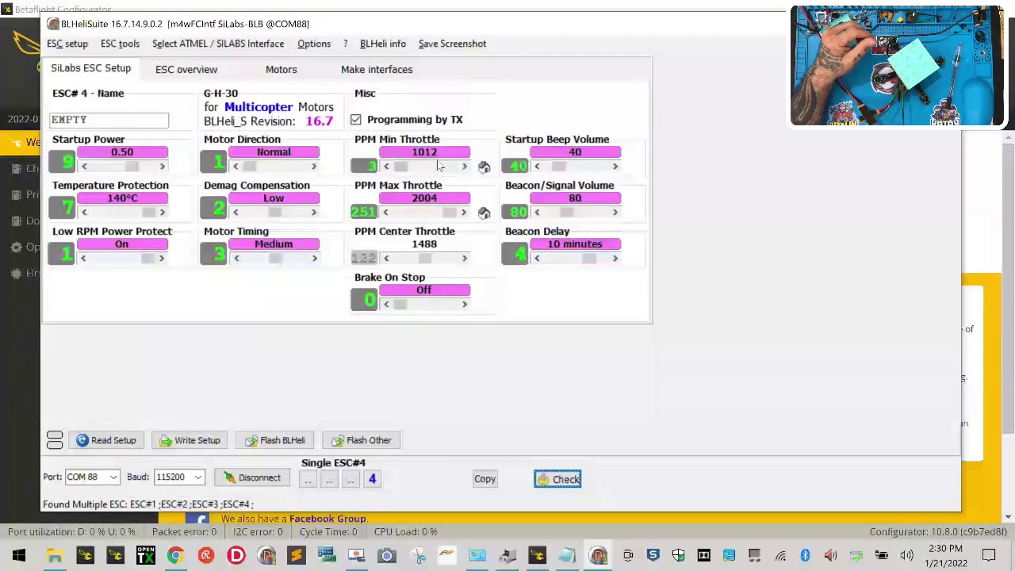
{"action": "mouse_move", "coordinate": [438, 165]}
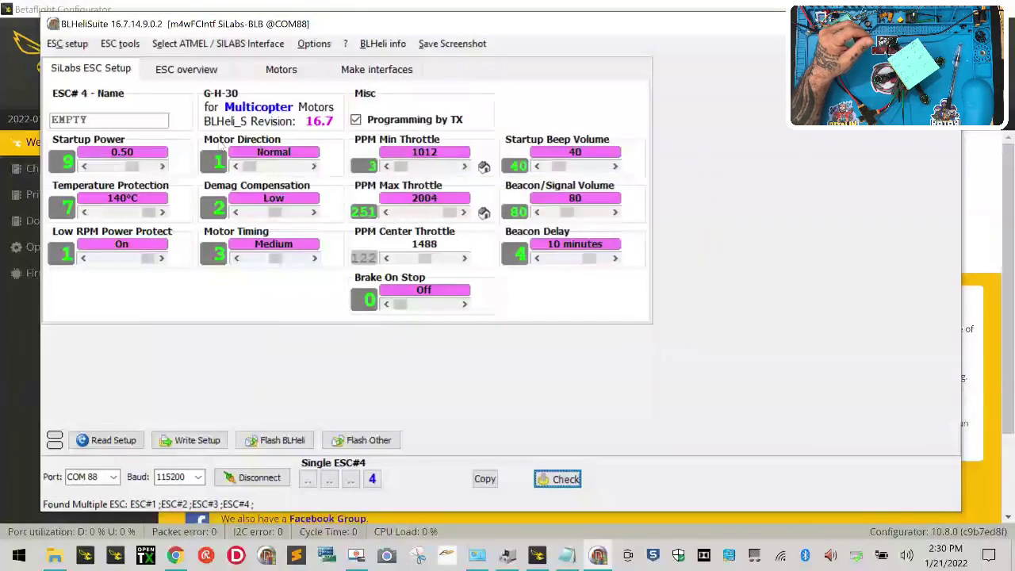
{"action": "mouse_move", "coordinate": [381, 119]}
Turn off Programming by TX for all four ESCs together and write the setup to them.
{"action": "left_click", "coordinate": [314, 483]}
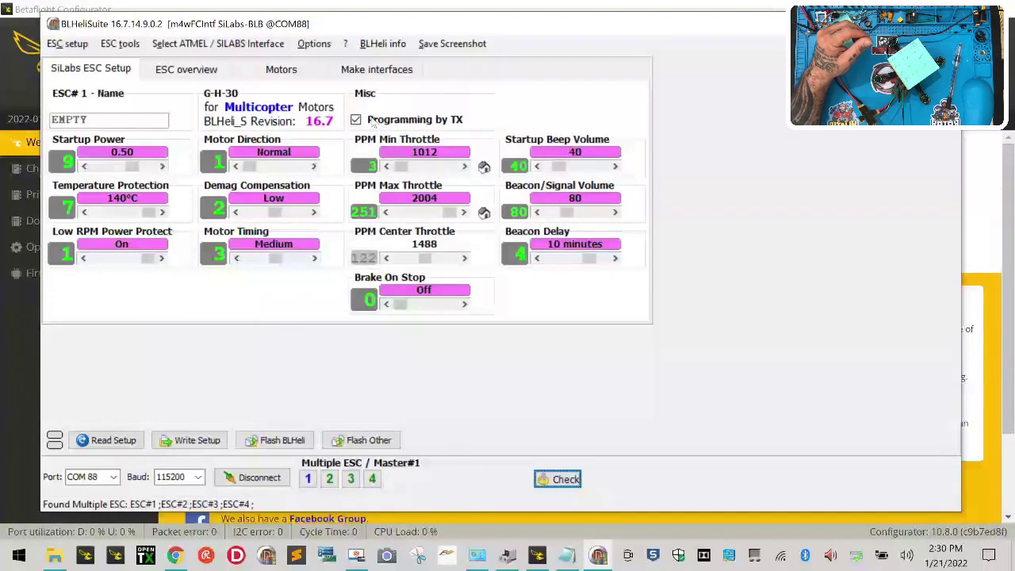
{"action": "mouse_move", "coordinate": [358, 123]}
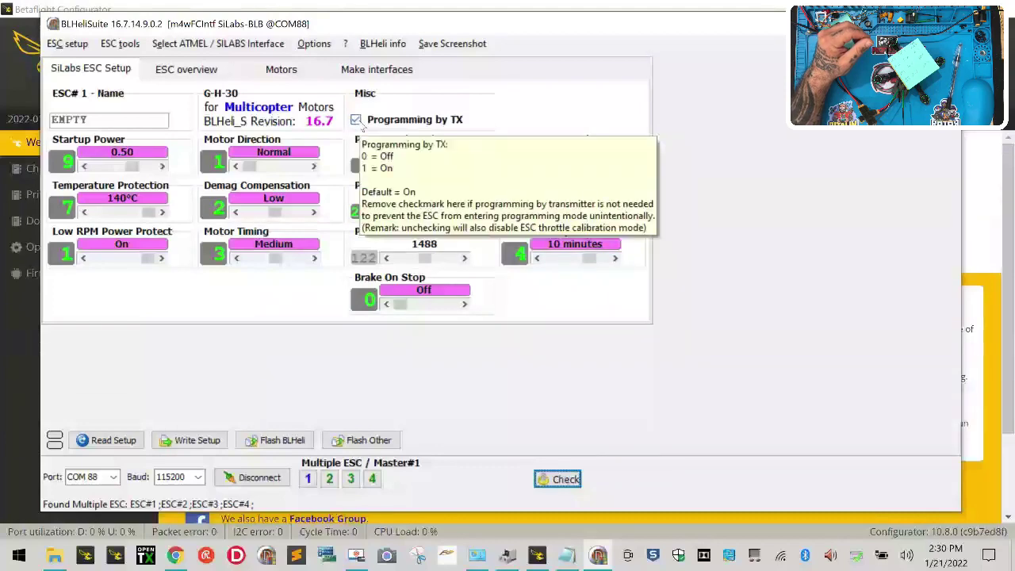
{"action": "left_click", "coordinate": [358, 121]}
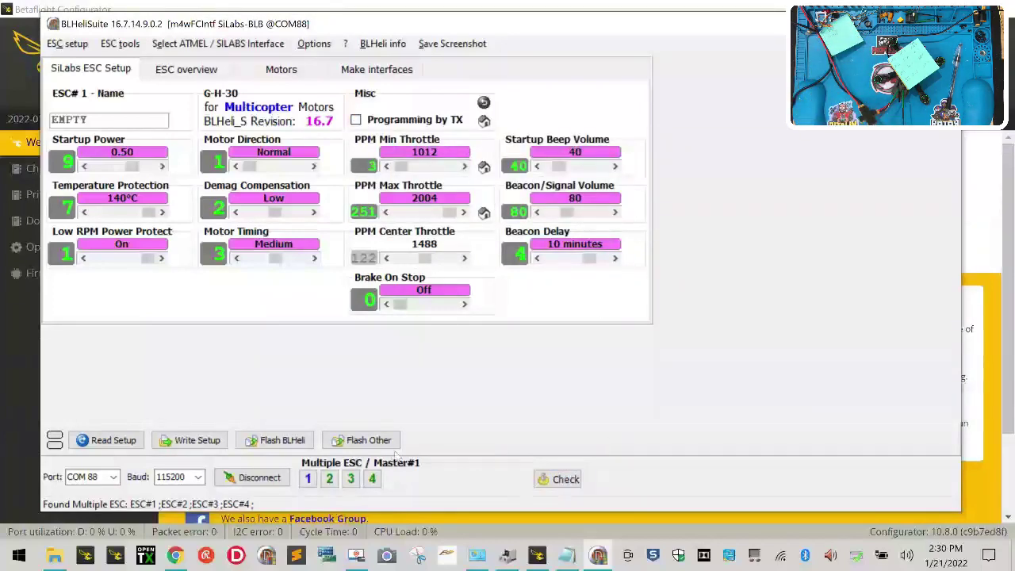
{"action": "left_click", "coordinate": [207, 442]}
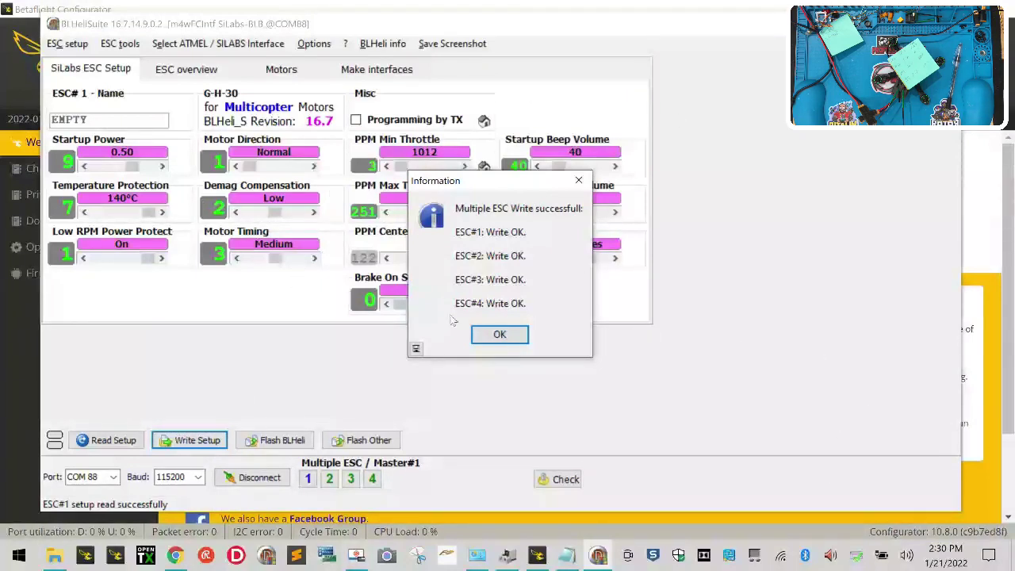
{"action": "left_click", "coordinate": [500, 336]}
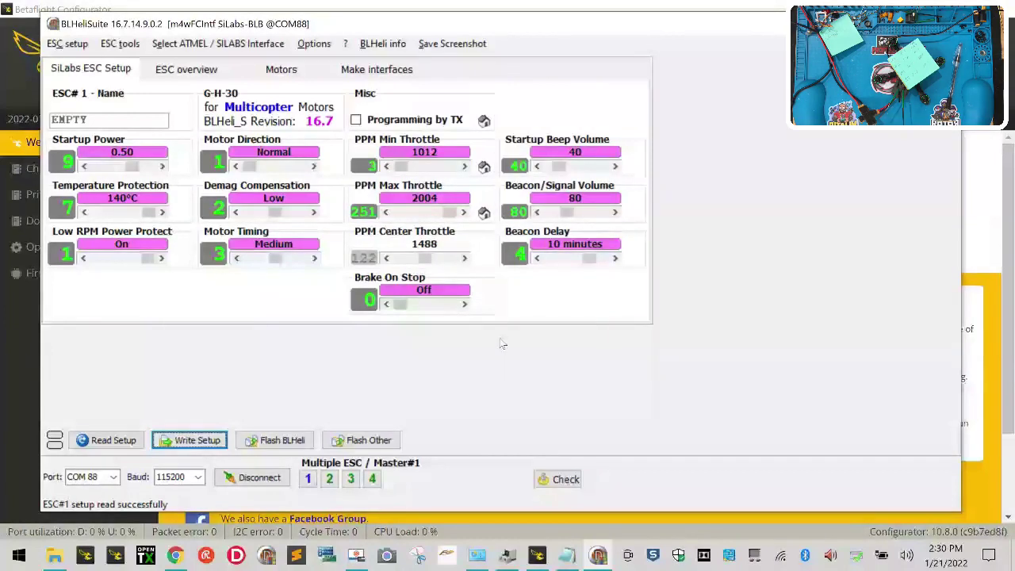